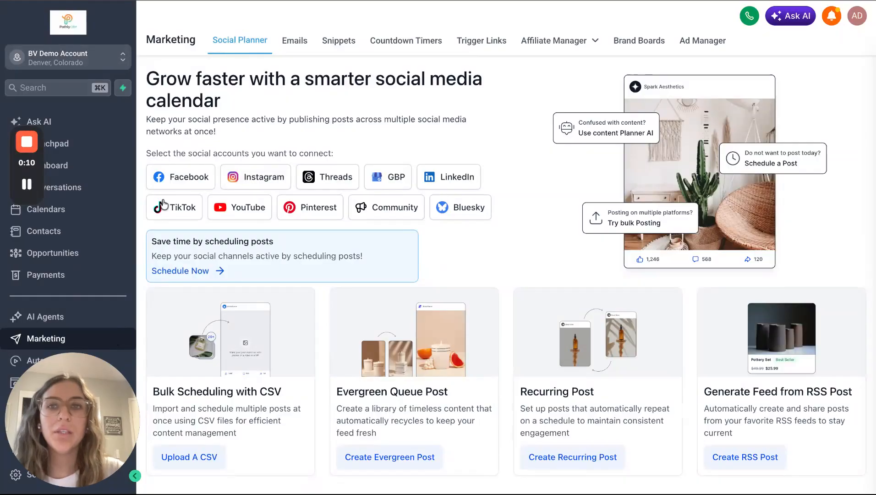
# Create a new email marketing campaign in the Design editor, starting from scratch
pyautogui.click(295, 42)
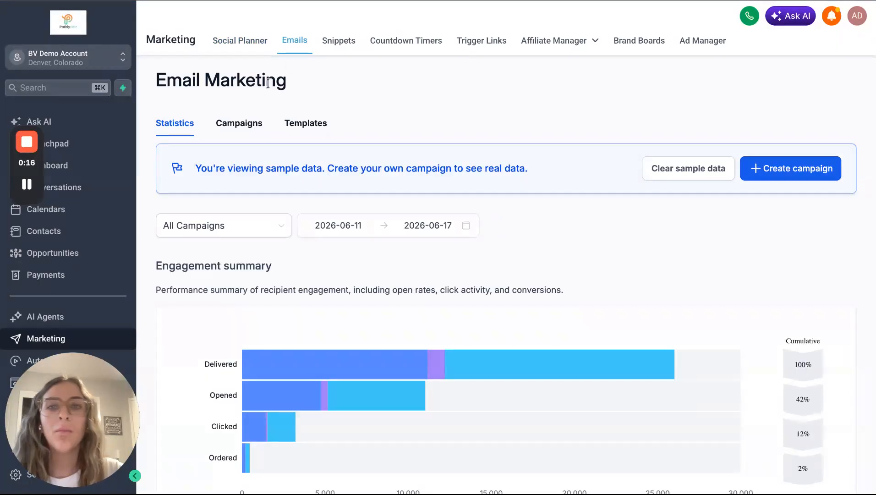
pyautogui.click(245, 130)
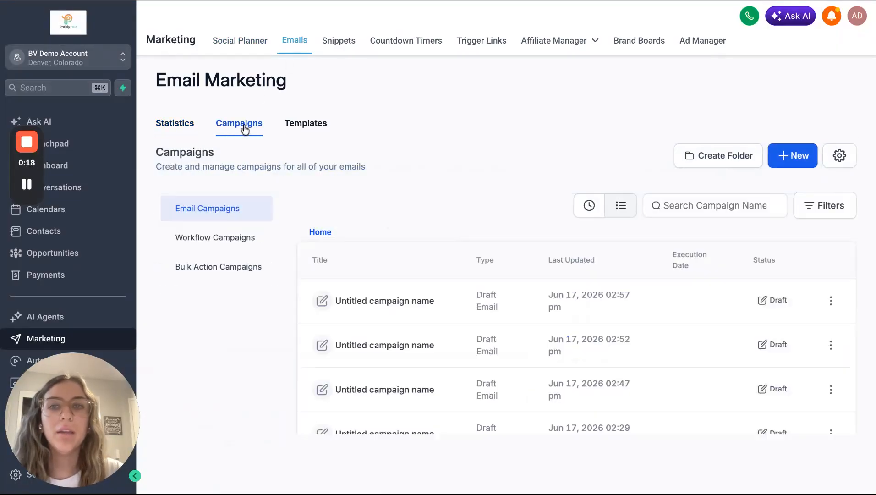
pyautogui.click(785, 157)
pyautogui.click(767, 87)
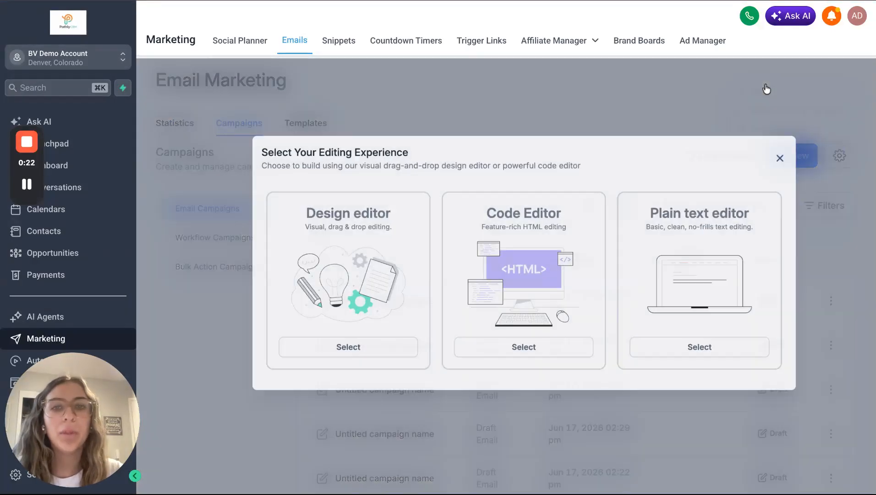
pyautogui.click(313, 367)
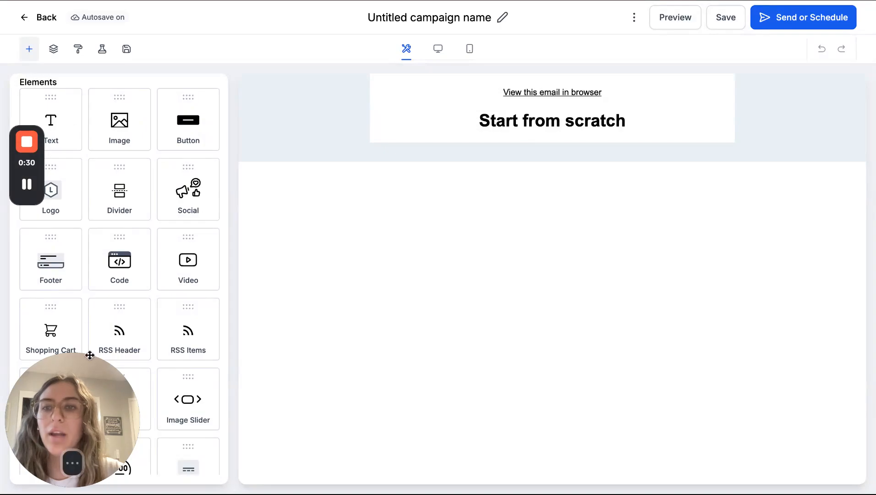
pyautogui.scroll(-7, 118, 241)
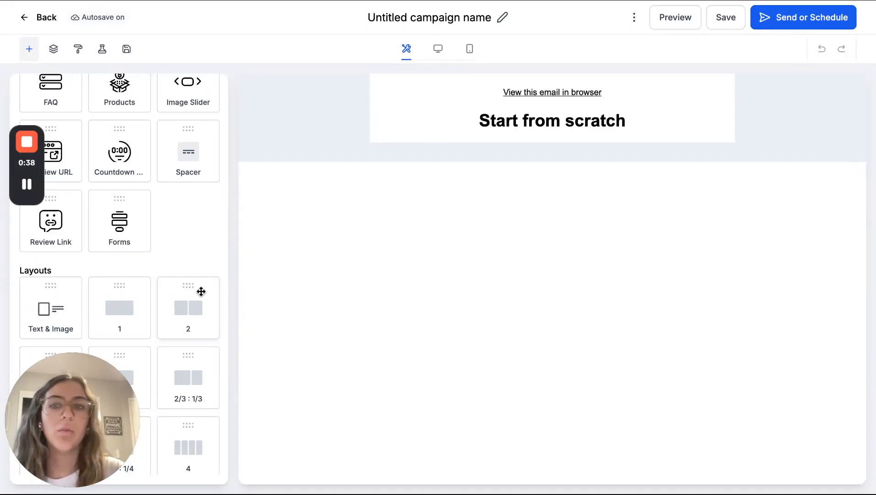
pyautogui.moveTo(39, 299); pyautogui.dragTo(553, 149)
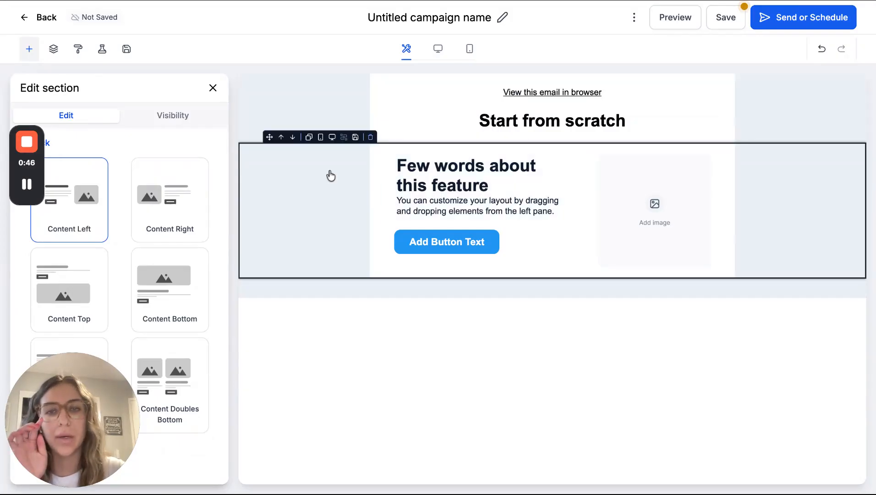
pyautogui.click(372, 138)
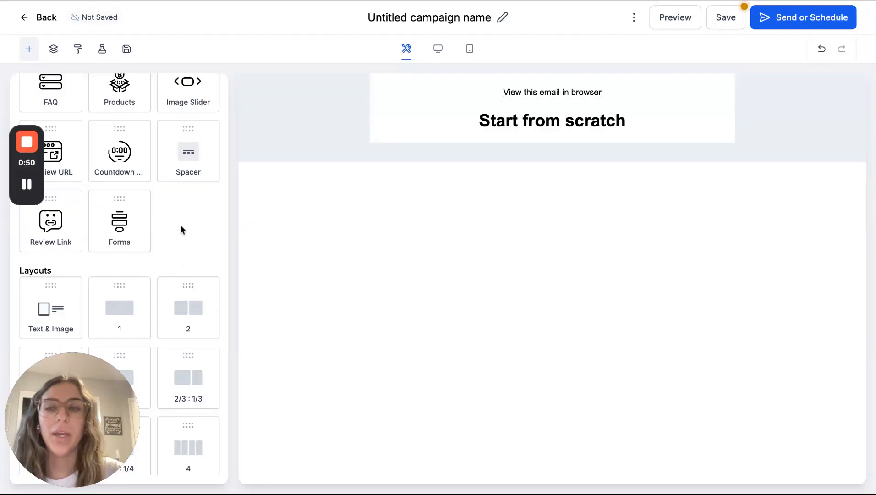
# Add a text element between the browser-view link and the main heading, with the wording "PathlyCRM Training"
pyautogui.scroll(7, 180, 225)
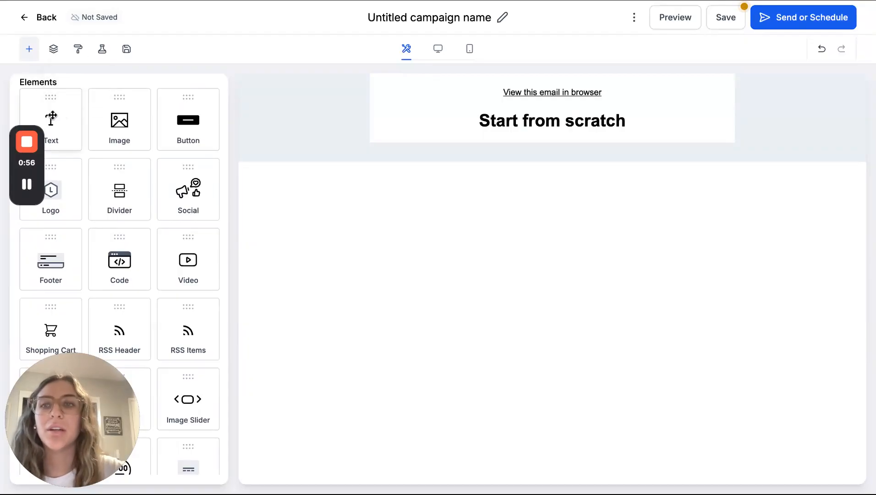
pyautogui.moveTo(51, 117); pyautogui.dragTo(527, 107)
pyautogui.click(484, 132)
pyautogui.hotkey('ctrl', 'a')
pyautogui.press('BackSpace')
pyautogui.write('Pa')
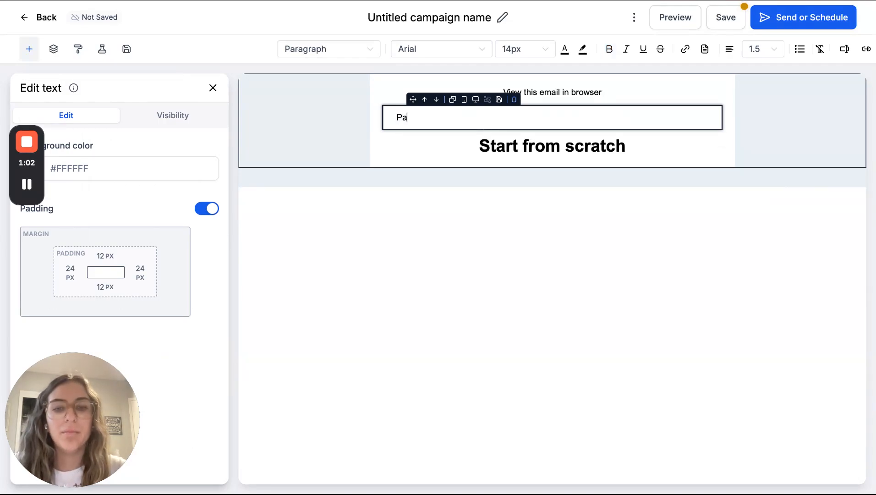
pyautogui.write('thlyCRM')
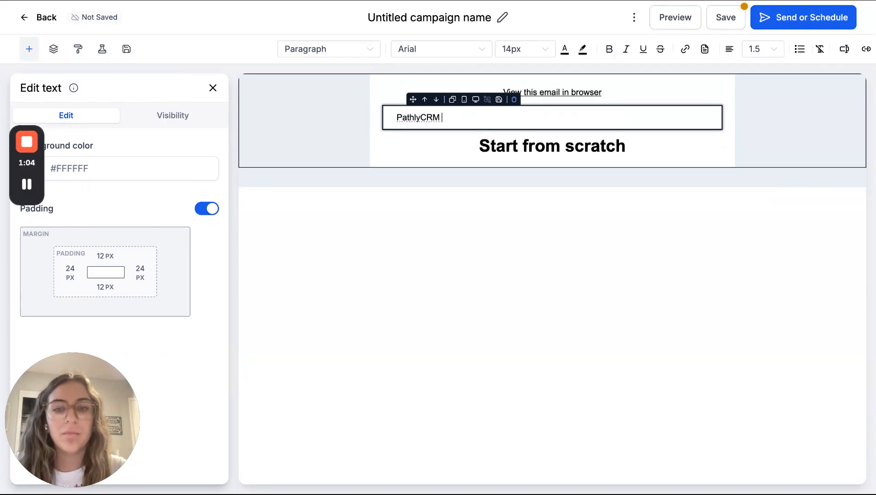
pyautogui.write(' Training')
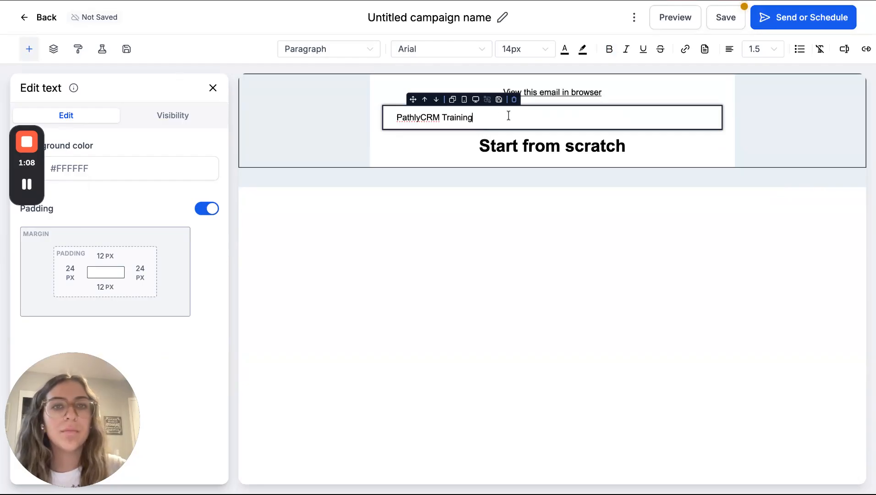
# Format the "PathlyCRM Training" text as centered, 20px and orange, and close the editing options
pyautogui.hotkey('shift', 'Left')
pyautogui.hotkey('shift', 'Left')
pyautogui.hotkey('shift', 'Left')
pyautogui.hotkey('shift', 'Left')
pyautogui.hotkey('shift', 'Left')
pyautogui.hotkey('shift', 'Left')
pyautogui.hotkey('shift', 'Left')
pyautogui.hotkey('shift', 'Left')
pyautogui.hotkey('shift', 'Left')
pyautogui.hotkey('shift', 'Left')
pyautogui.hotkey('shift', 'Left')
pyautogui.hotkey('shift', 'Left')
pyautogui.hotkey('shift', 'Left')
pyautogui.hotkey('shift', 'Left')
pyautogui.hotkey('shift', 'Left')
pyautogui.hotkey('shift', 'Left')
pyautogui.hotkey('shift', 'Left')
pyautogui.hotkey('shift', 'Left')
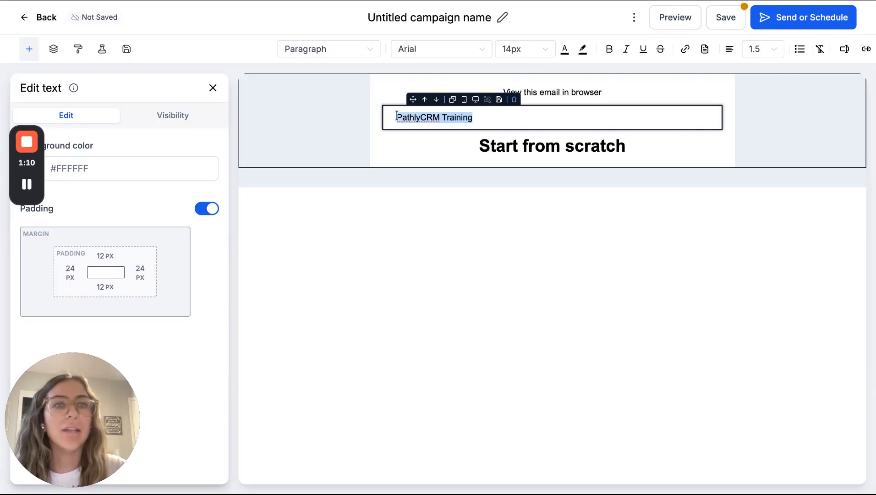
pyautogui.click(729, 49)
pyautogui.click(720, 72)
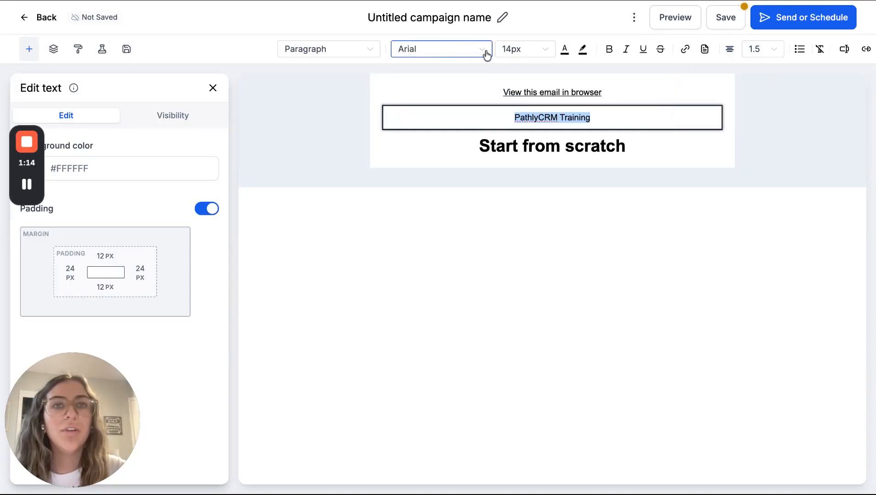
pyautogui.click(532, 51)
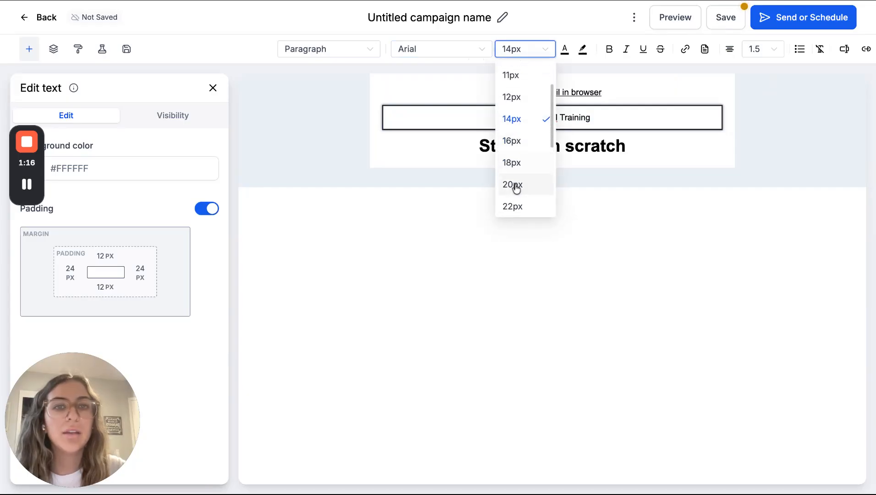
pyautogui.click(513, 185)
pyautogui.click(565, 50)
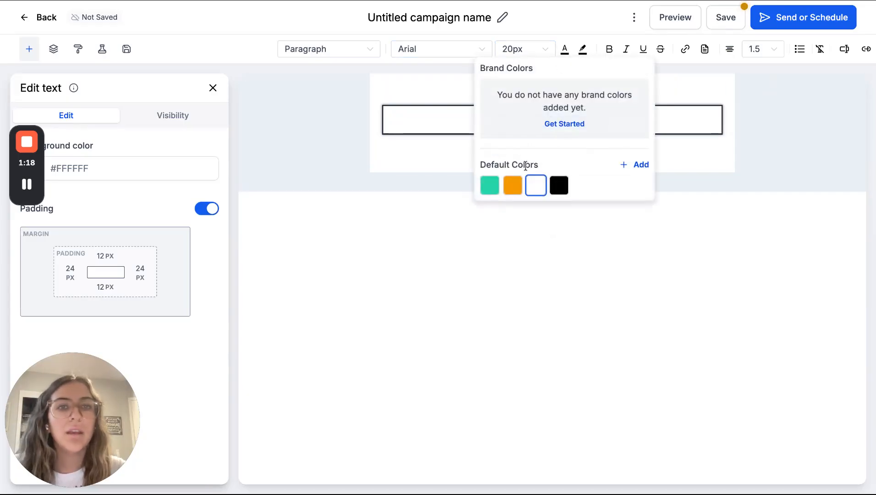
pyautogui.click(513, 185)
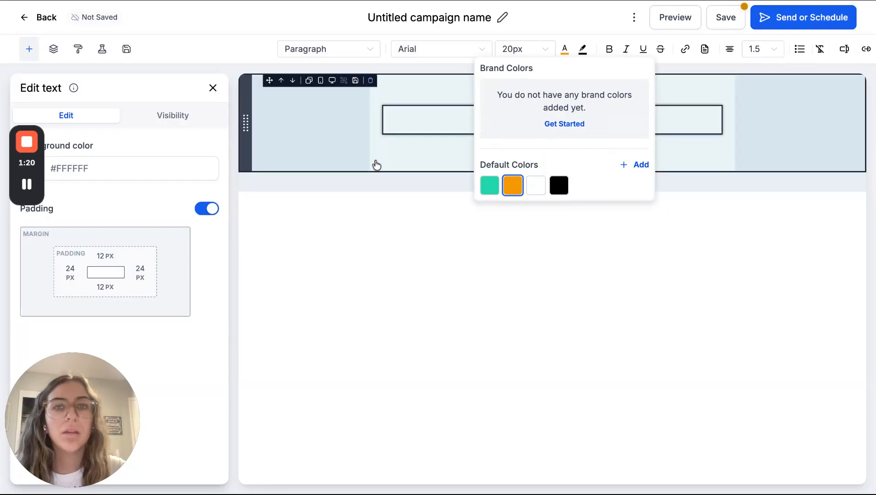
pyautogui.click(373, 165)
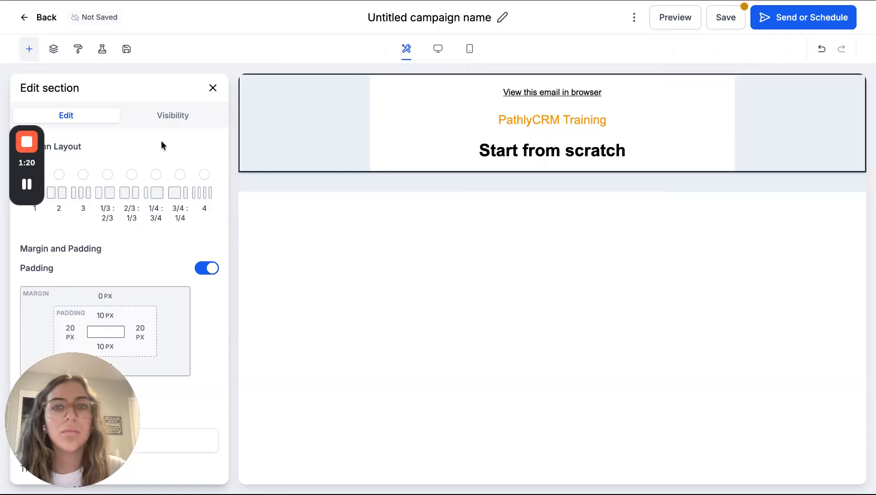
pyautogui.click(213, 88)
# Insert a logo element beneath "PathlyCRM Training", using the PathlyCRM logo file from the media library
pyautogui.scroll(-1, 87, 143)
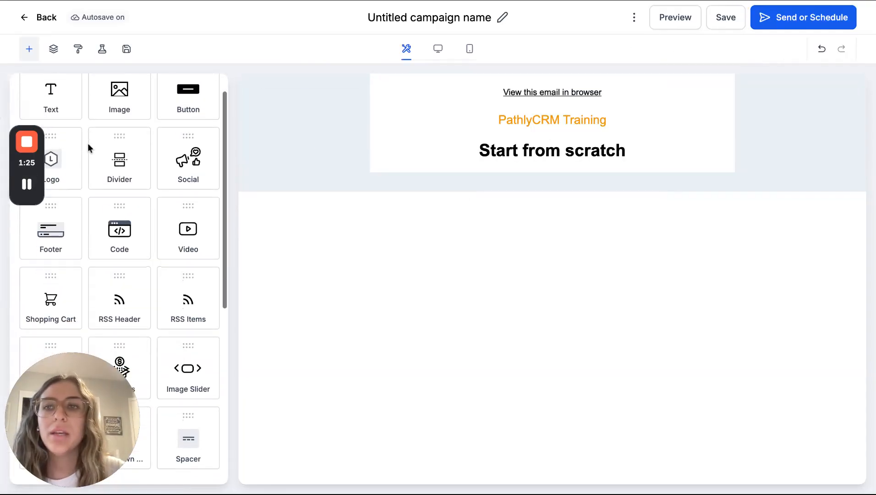
pyautogui.moveTo(62, 152); pyautogui.dragTo(550, 137)
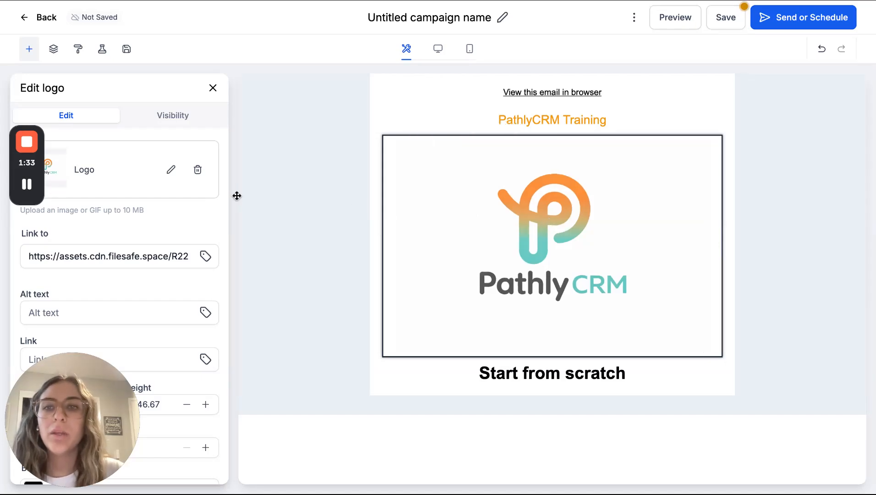
pyautogui.click(171, 173)
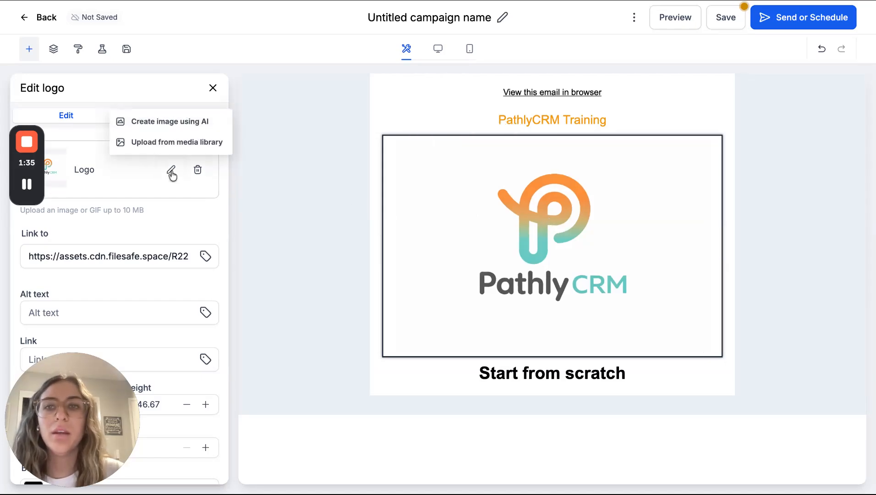
pyautogui.click(190, 143)
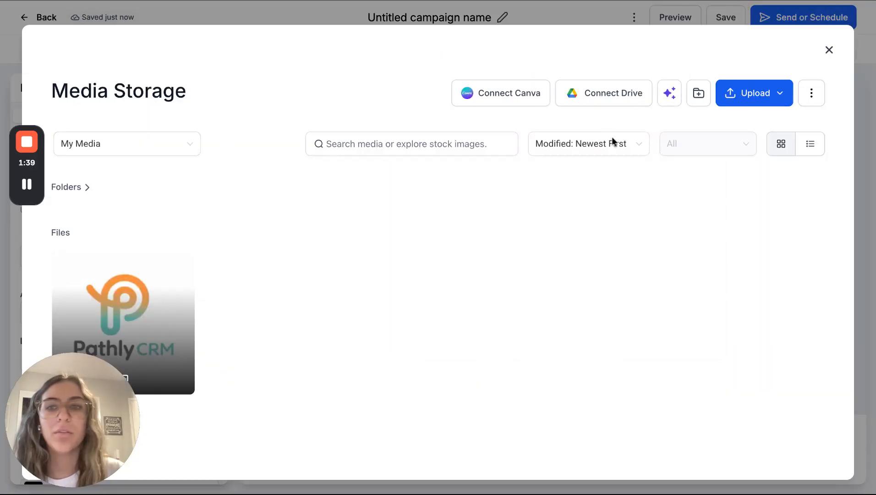
pyautogui.click(176, 286)
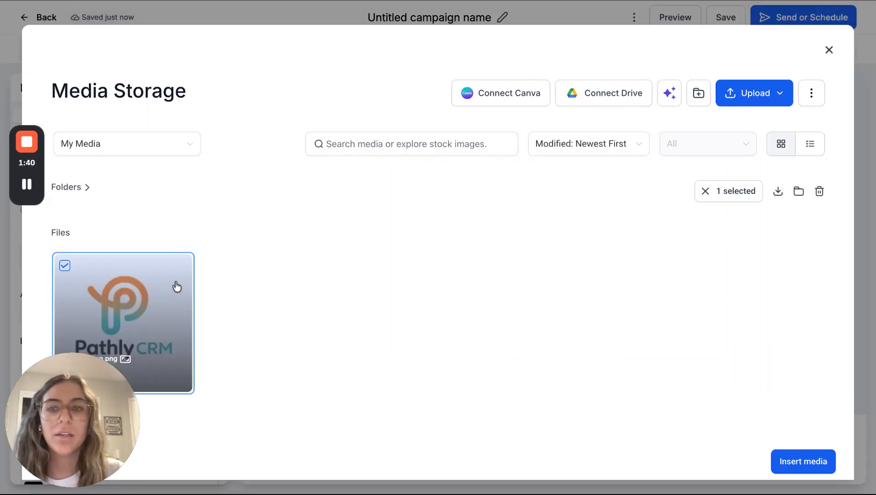
pyautogui.click(785, 463)
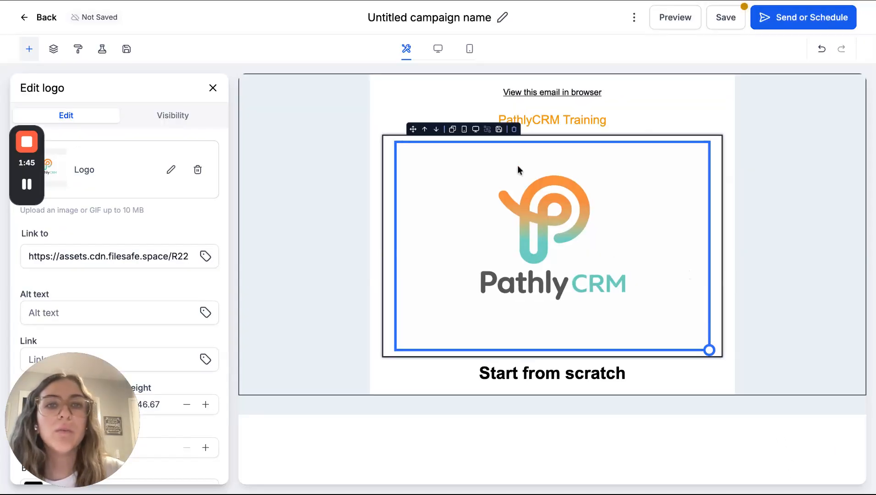
# Save the logo block as a reusable element and show it in the saved elements list
pyautogui.click(499, 129)
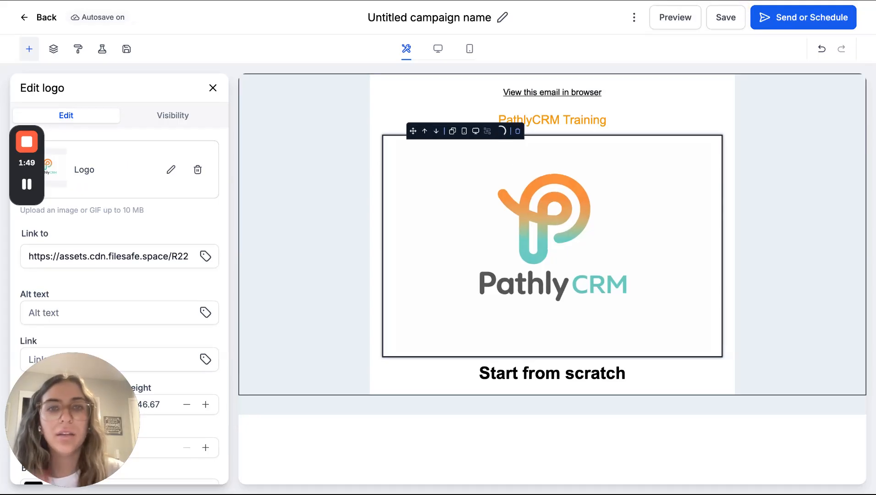
pyautogui.click(126, 49)
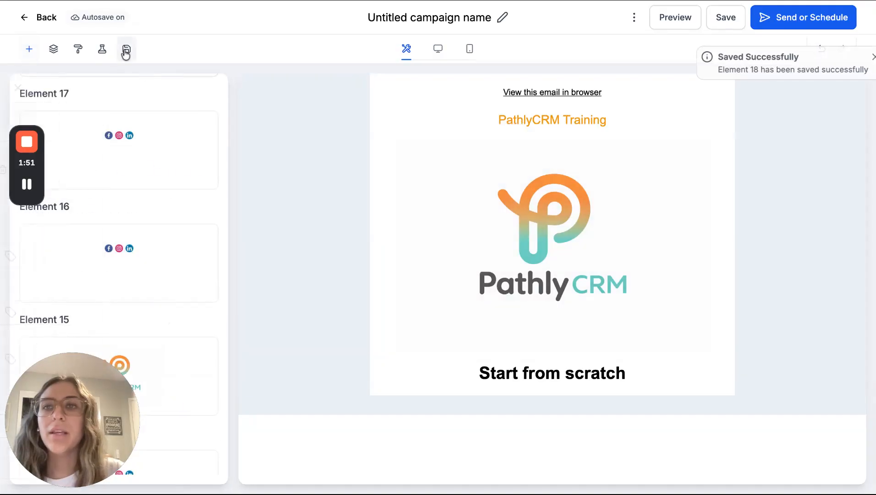
pyautogui.scroll(2, 137, 102)
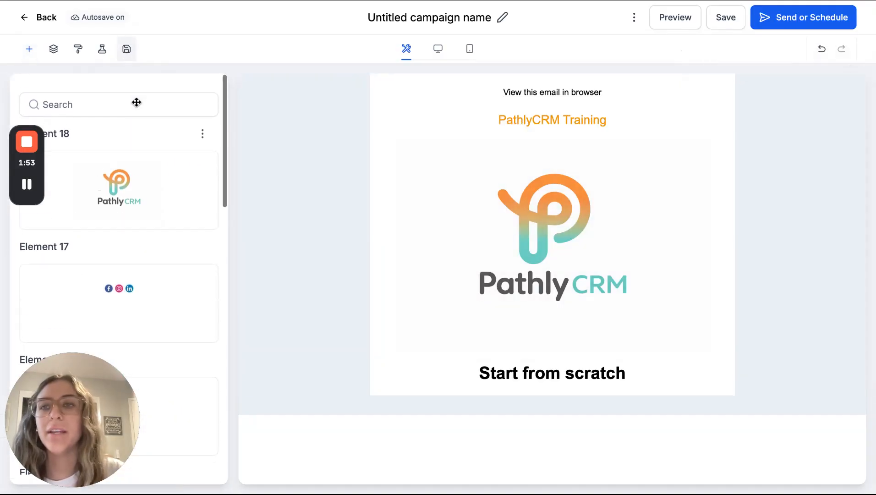
# Insert the saved "Warm Regards" signature (Element 4) directly beneath the logo, and shrink the logo image
pyautogui.scroll(-6, 137, 102)
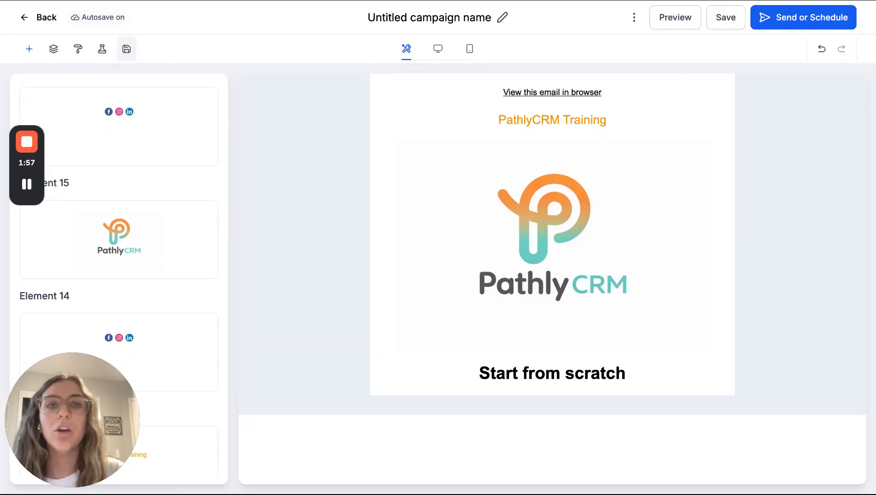
pyautogui.scroll(-10, 137, 435)
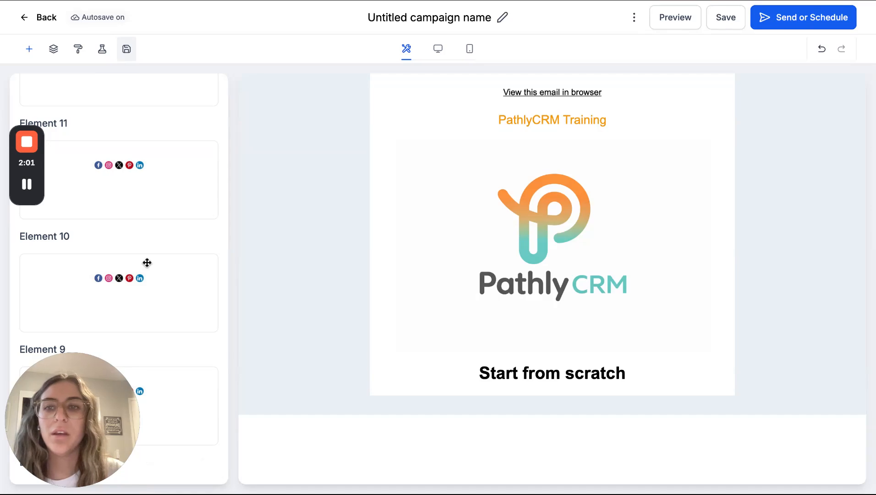
pyautogui.scroll(-12, 147, 261)
pyautogui.scroll(-4, 147, 264)
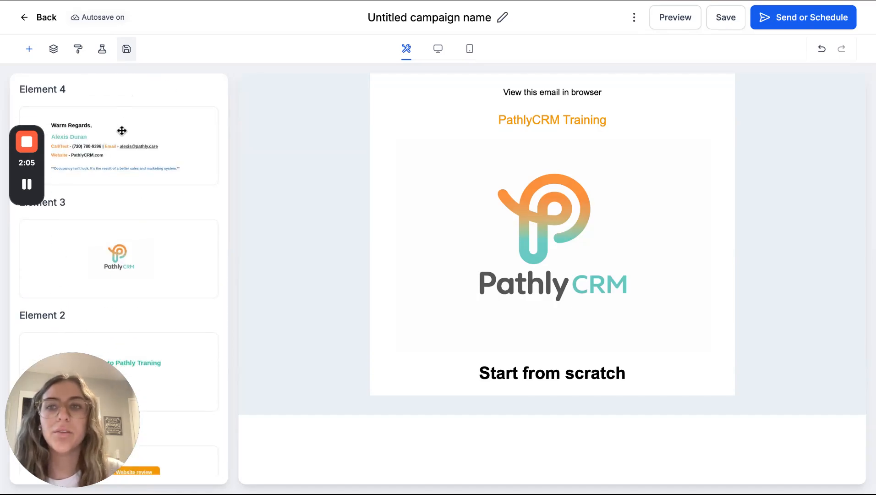
pyautogui.moveTo(119, 146)
pyautogui.mouseDown()
pyautogui.moveTo(553, 151)
pyautogui.moveTo(552, 353)
pyautogui.mouseUp()
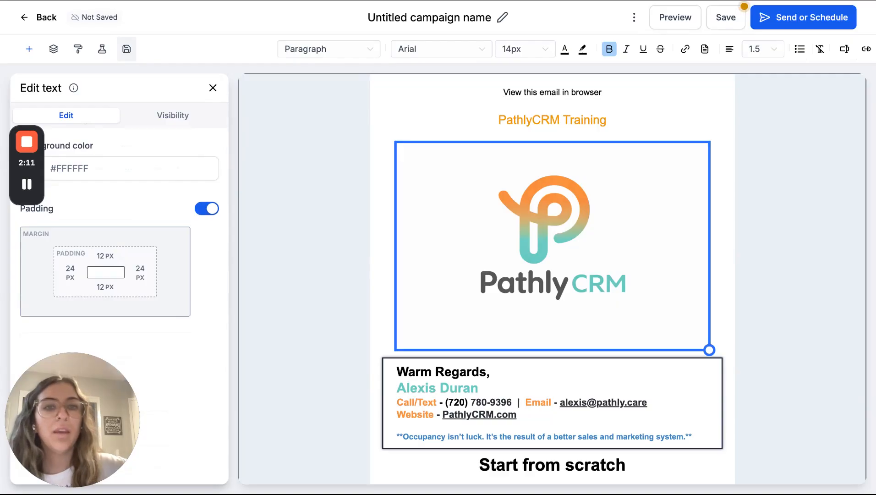
pyautogui.scroll(-1, 626, 258)
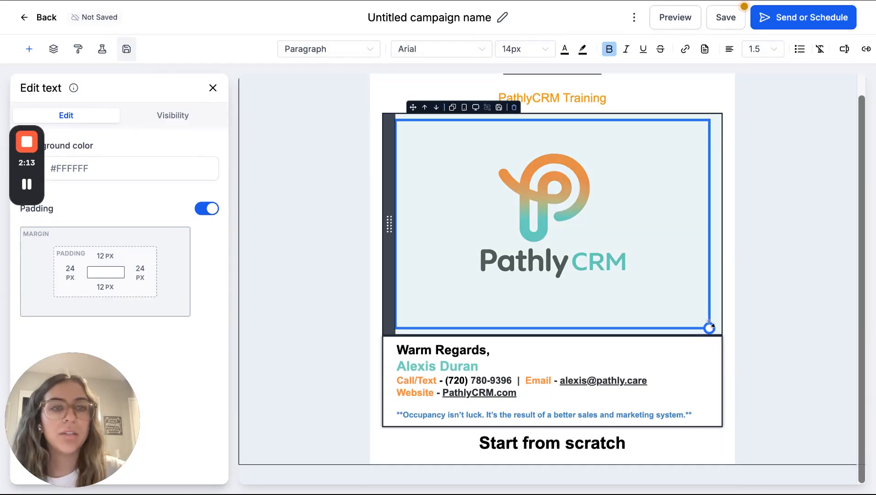
pyautogui.click(709, 328)
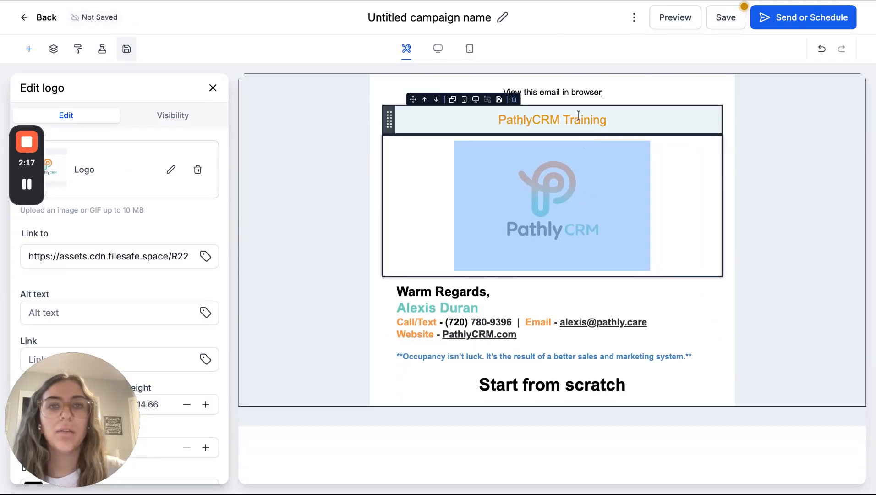
# Reorder the email so "Start from scratch" follows the logo, with "PathlyCRM Training" and the browser-view link below the signature
pyautogui.moveTo(388, 86); pyautogui.dragTo(389, 357)
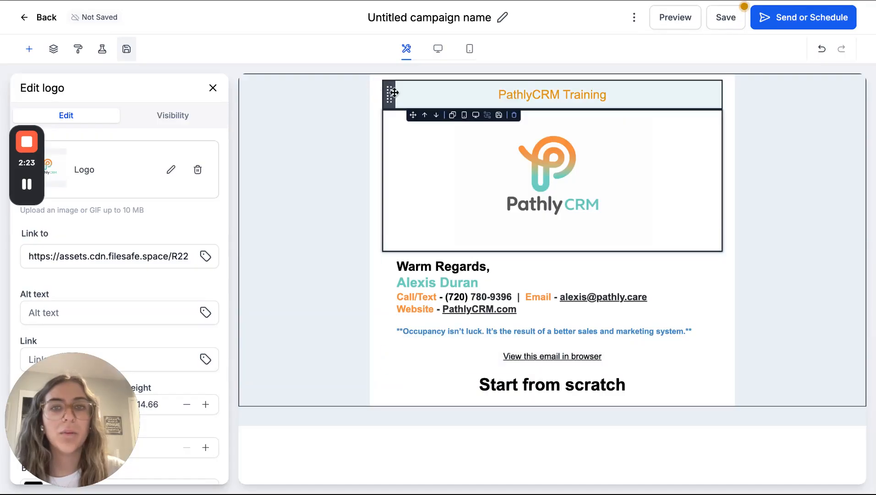
pyautogui.moveTo(389, 91); pyautogui.dragTo(389, 329)
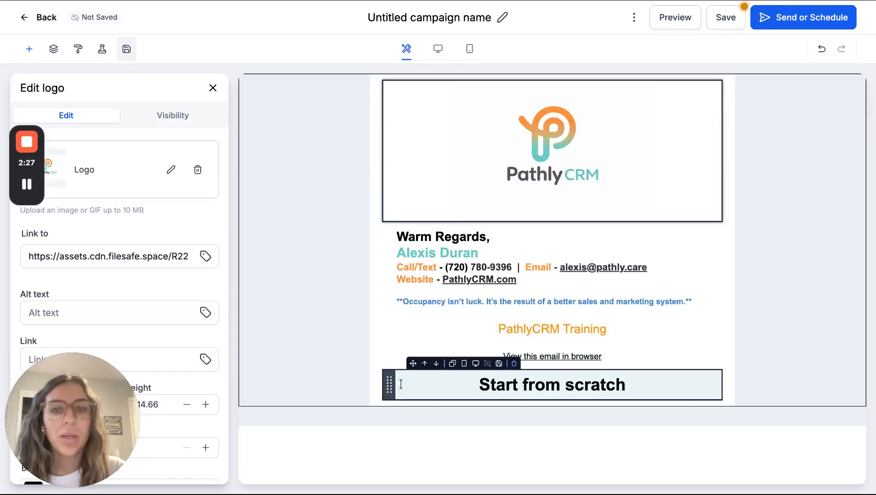
pyautogui.moveTo(390, 379); pyautogui.dragTo(389, 238)
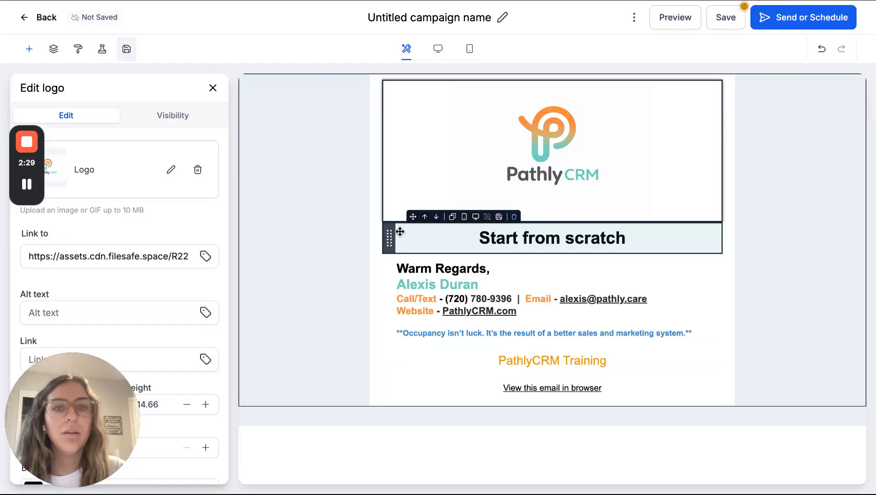
# Replace the "Start from scratch" heading text between the logo and the signature with "Marketing Email"
pyautogui.hotkey('shift', 'Left')
pyautogui.hotkey('shift', 'Left')
pyautogui.hotkey('shift', 'Left')
pyautogui.hotkey('shift', 'Left')
pyautogui.hotkey('shift', 'Left')
pyautogui.hotkey('shift', 'Left')
pyautogui.hotkey('shift', 'Left')
pyautogui.hotkey('shift', 'Left')
pyautogui.hotkey('shift', 'Left')
pyautogui.hotkey('shift', 'Left')
pyautogui.hotkey('shift', 'Left')
pyautogui.hotkey('shift', 'Left')
pyautogui.hotkey('shift', 'Left')
pyautogui.hotkey('shift', 'Left')
pyautogui.hotkey('shift', 'Left')
pyautogui.hotkey('shift', 'Left')
pyautogui.hotkey('shift', 'Left')
pyautogui.hotkey('shift', 'Left')
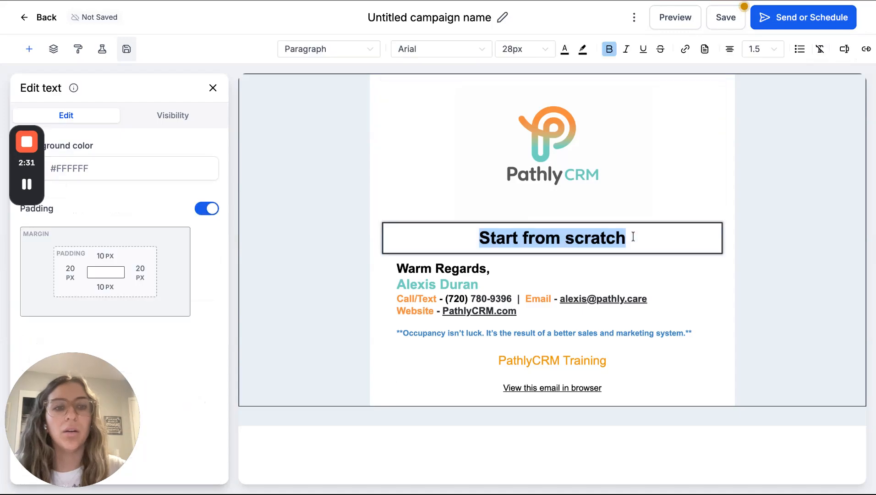
pyautogui.press('BackSpace')
pyautogui.write('MA')
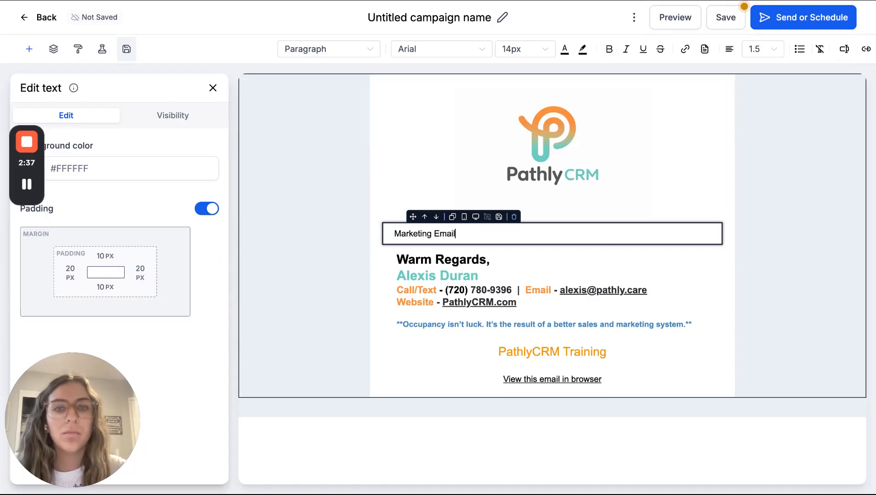
# Add a bulleted list of four empty bullets beneath "Marketing Email" and finish editing the text block
pyautogui.press('Return')
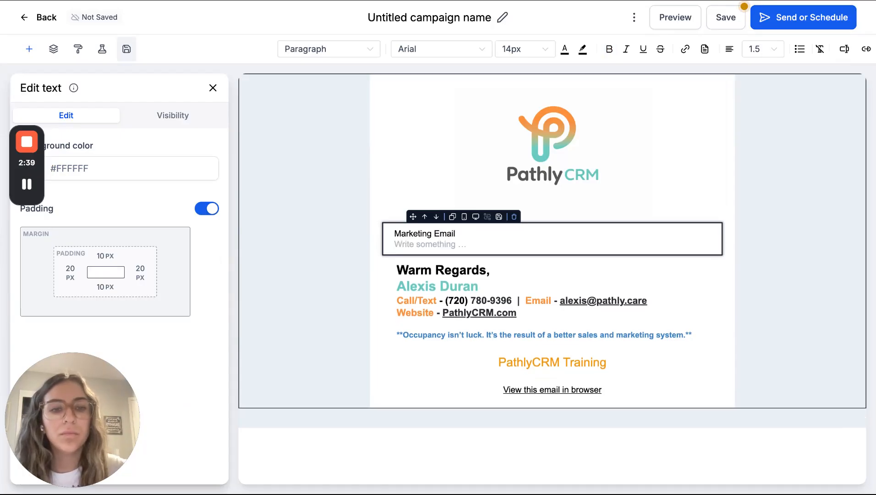
pyautogui.write('-')
pyautogui.press('Return')
pyautogui.press('Return')
pyautogui.press('Return')
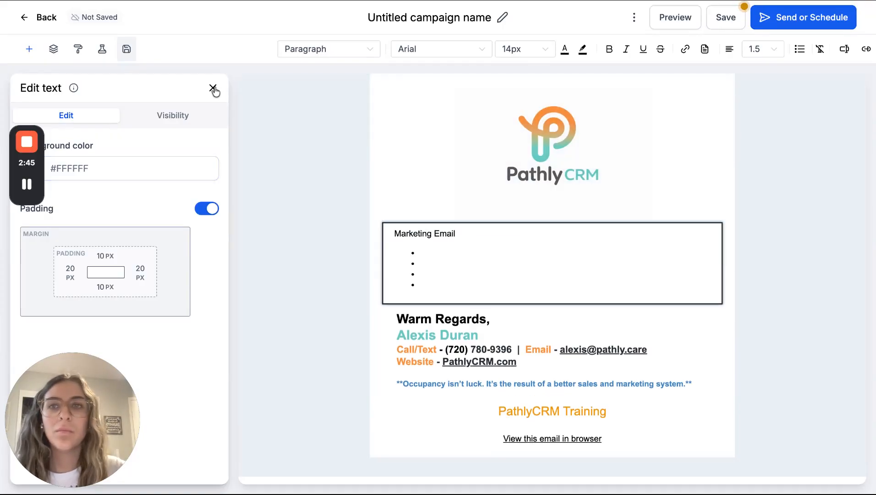
pyautogui.click(213, 89)
# Insert a Social element between the signature and "PathlyCRM Training"
pyautogui.scroll(5, 200, 123)
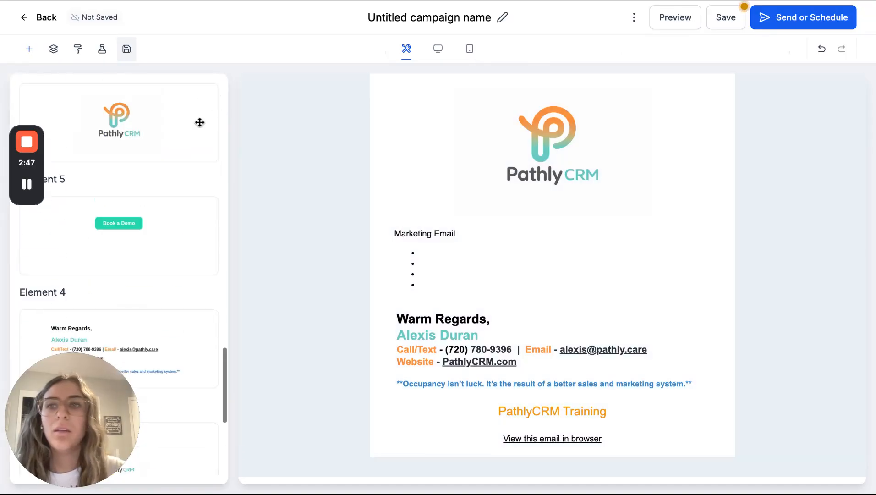
pyautogui.scroll(15, 92, 198)
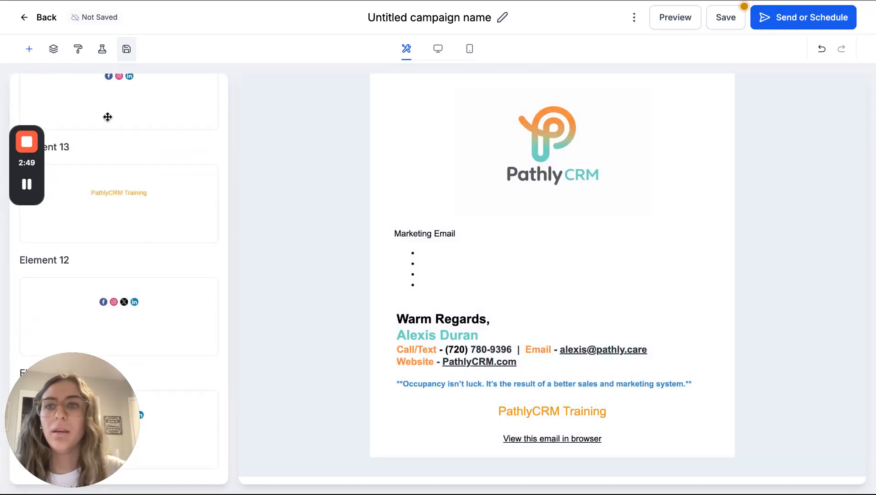
pyautogui.click(29, 48)
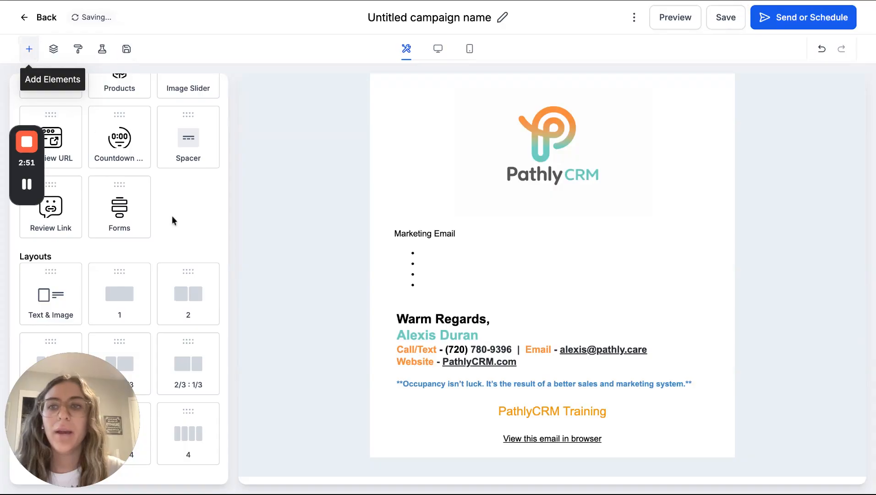
pyautogui.scroll(10, 171, 216)
pyautogui.scroll(1, 171, 216)
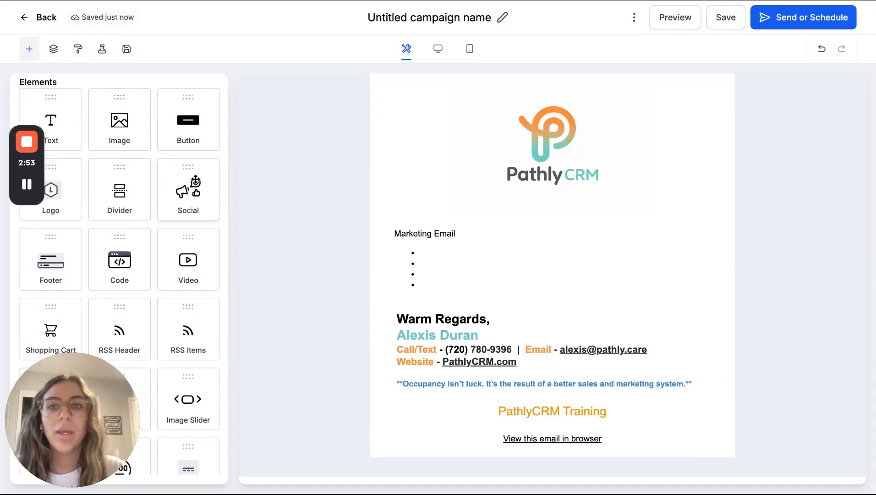
pyautogui.moveTo(196, 181); pyautogui.dragTo(553, 397)
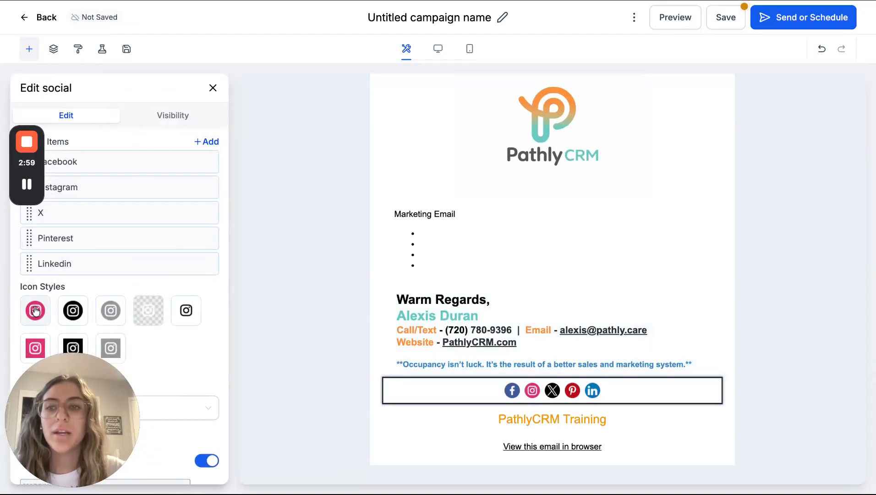
# Apply the coloured round icon style to the social icons and delete the X and Pinterest items
pyautogui.click(68, 311)
pyautogui.click(38, 311)
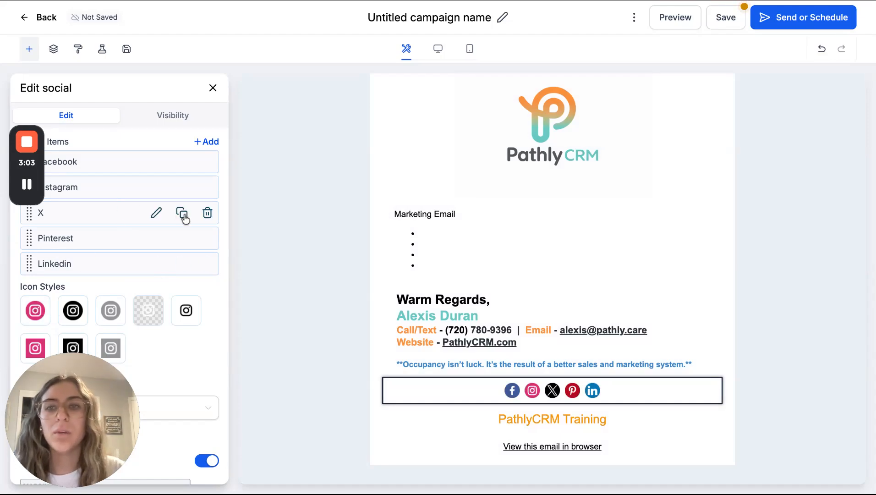
pyautogui.click(207, 213)
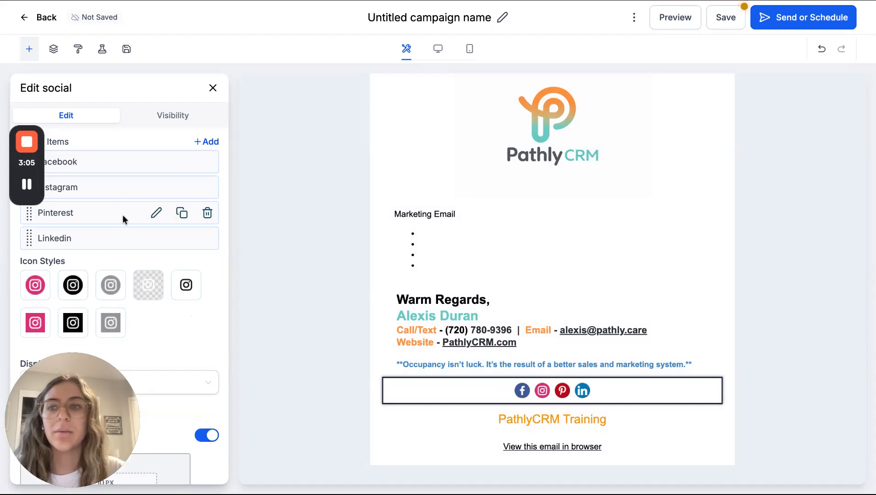
pyautogui.click(208, 214)
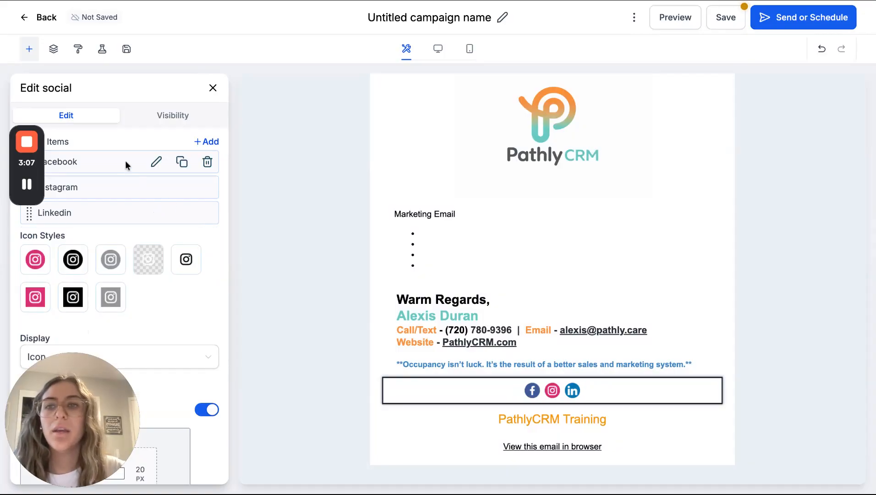
# Open the Facebook item's settings to view its link URL field, and close the social settings without entering a link
pyautogui.click(157, 163)
pyautogui.click(153, 224)
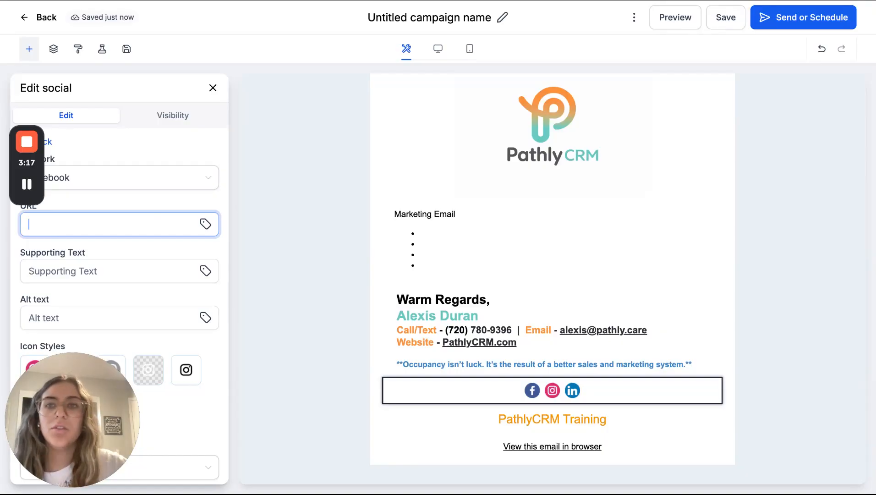
pyautogui.click(212, 88)
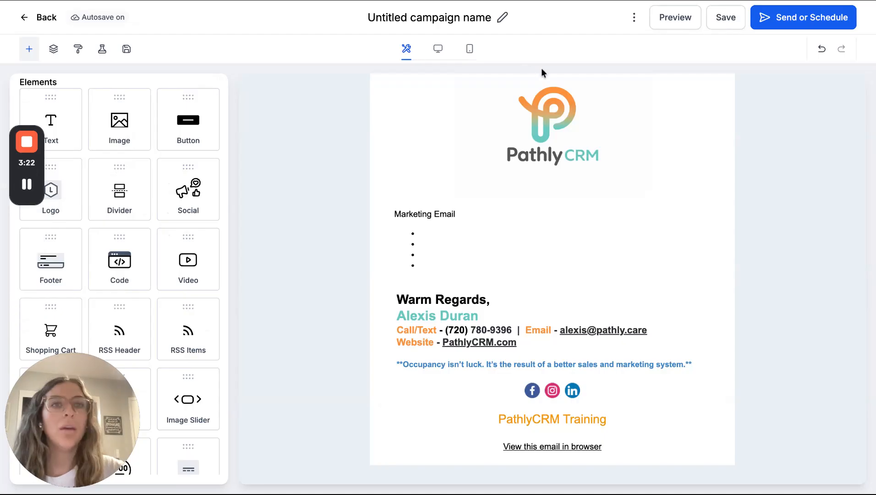
# Preview the email in desktop, tablet and mobile views, and save the campaign
pyautogui.click(683, 20)
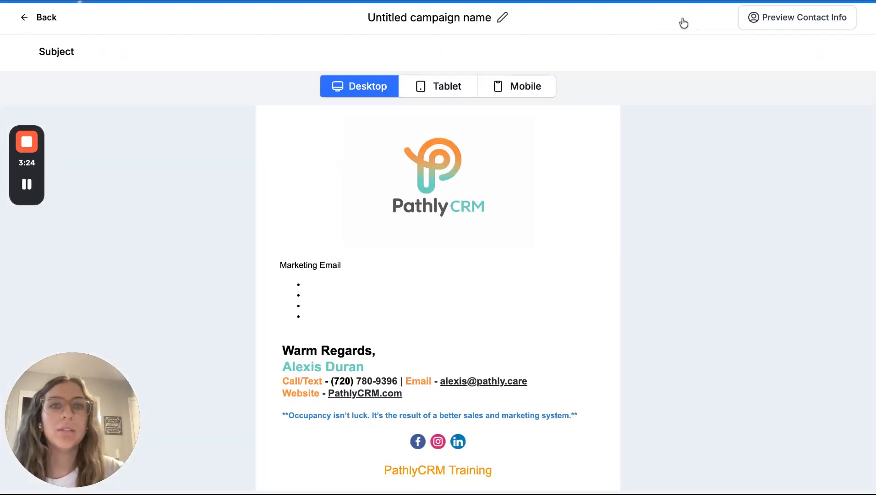
pyautogui.scroll(-2, 458, 288)
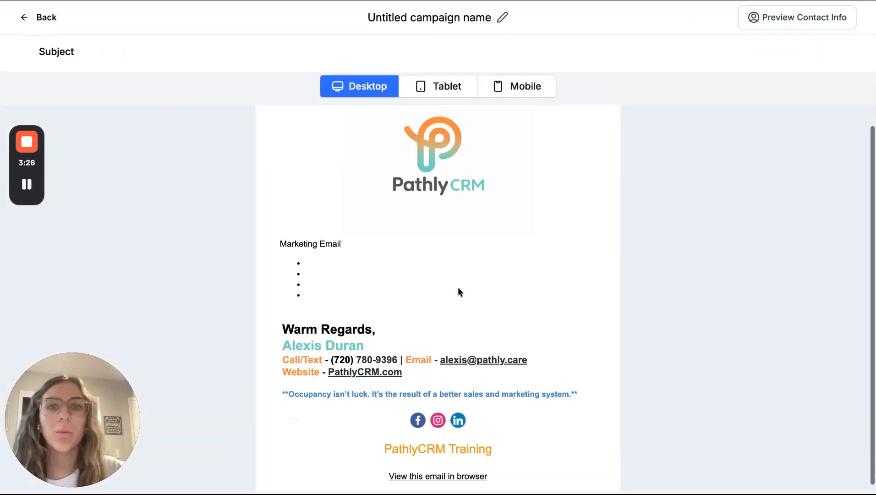
pyautogui.click(454, 96)
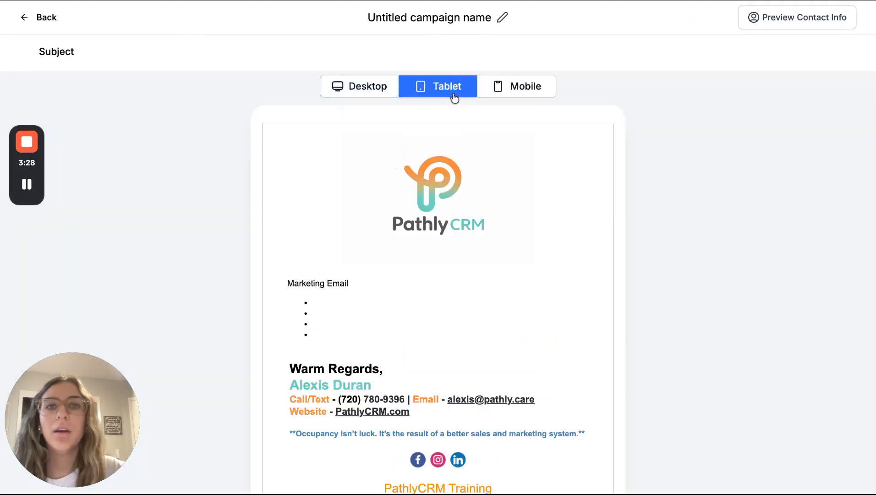
pyautogui.click(509, 94)
pyautogui.click(41, 19)
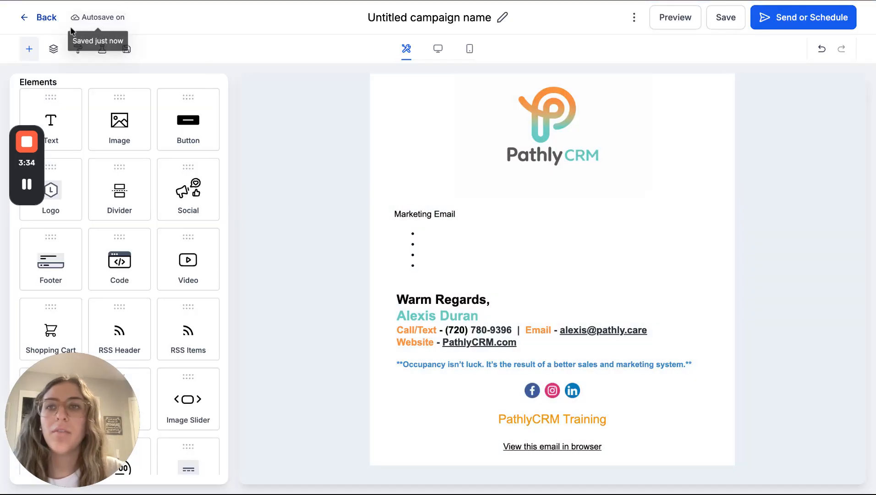
pyautogui.click(723, 21)
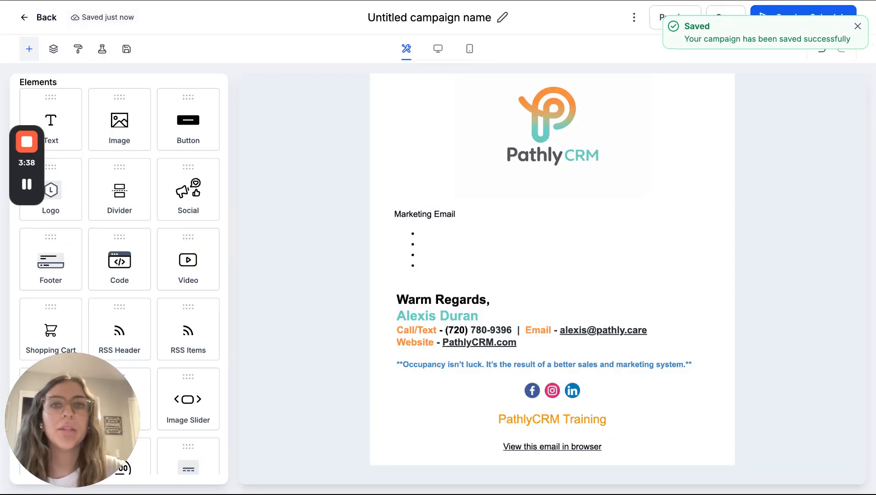